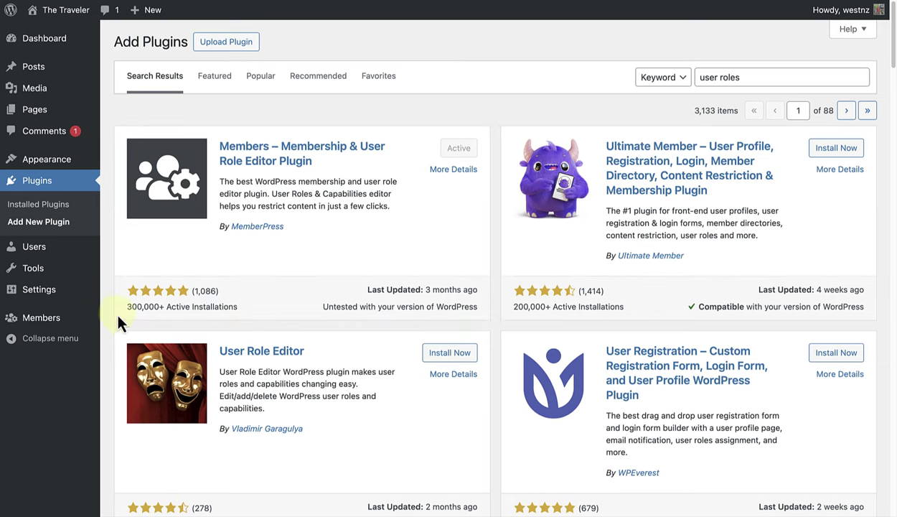
Step: Start a new role from the Members plugin's roles list and name it "Comment Moderator"
{"action": "mouse_move", "coordinate": [66, 322]}
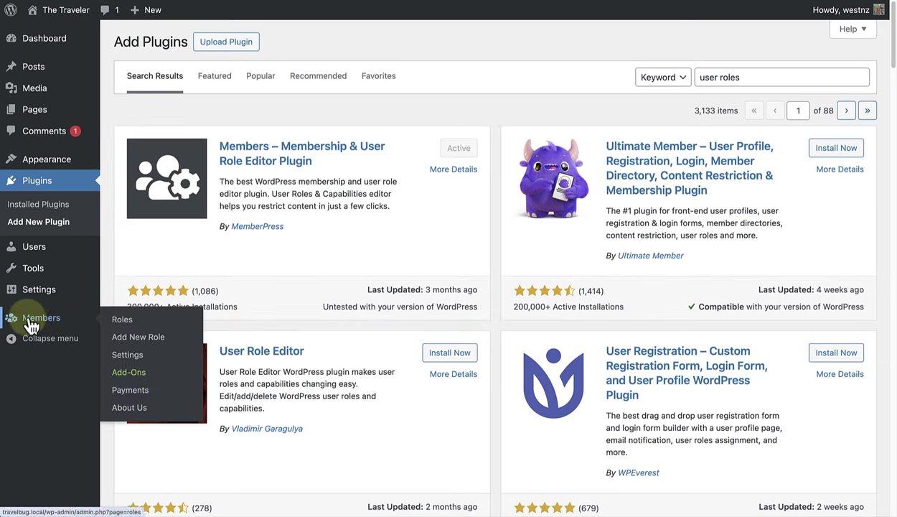
{"action": "left_click", "coordinate": [123, 321]}
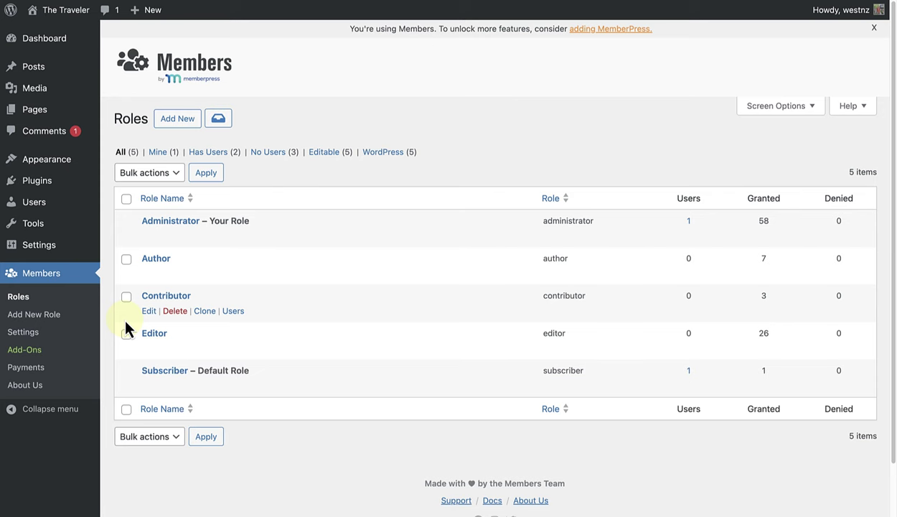
{"action": "left_click", "coordinate": [180, 126]}
{"action": "left_click", "coordinate": [132, 147]}
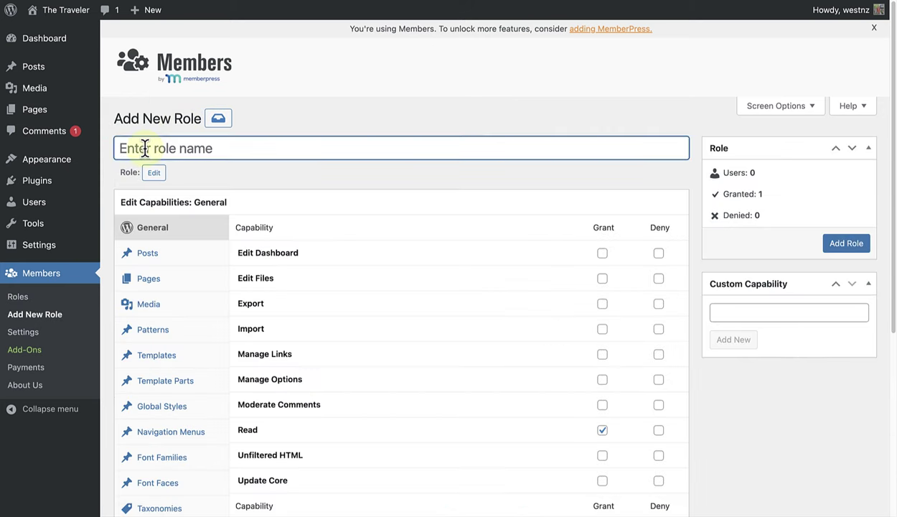
{"action": "type", "text": "Comment Mode"}
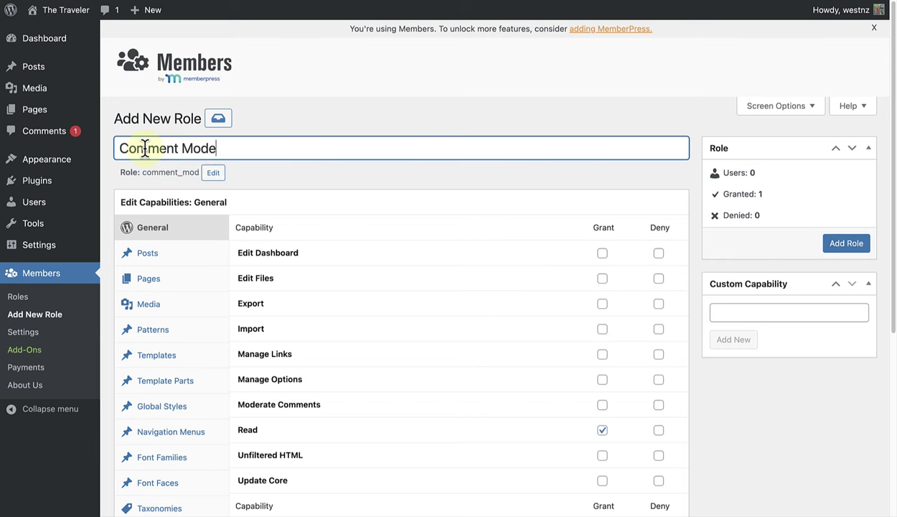
{"action": "type", "text": "rator"}
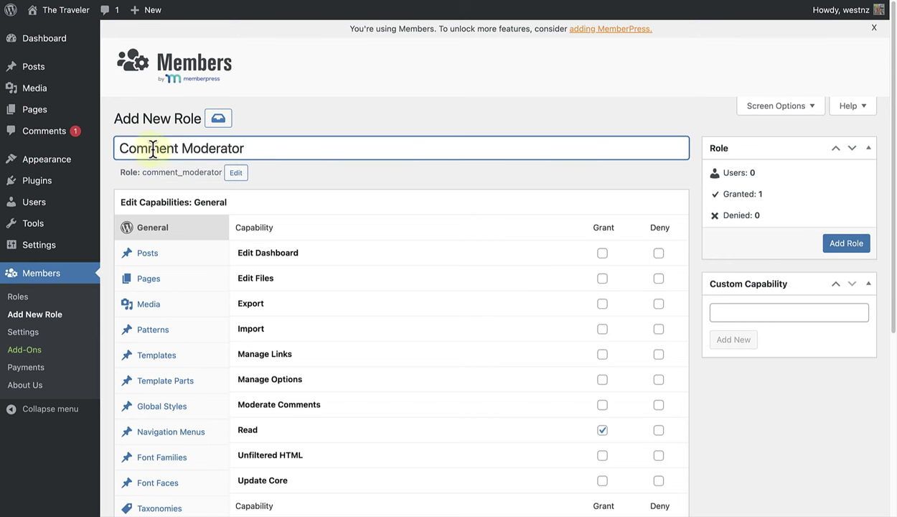
Step: Grant the new role the Moderate Comments capability in the General group
{"action": "scroll", "coordinate": [347, 178], "scroll_direction": "down", "scroll_amount": 1}
{"action": "scroll", "coordinate": [347, 176], "scroll_direction": "down", "scroll_amount": 2}
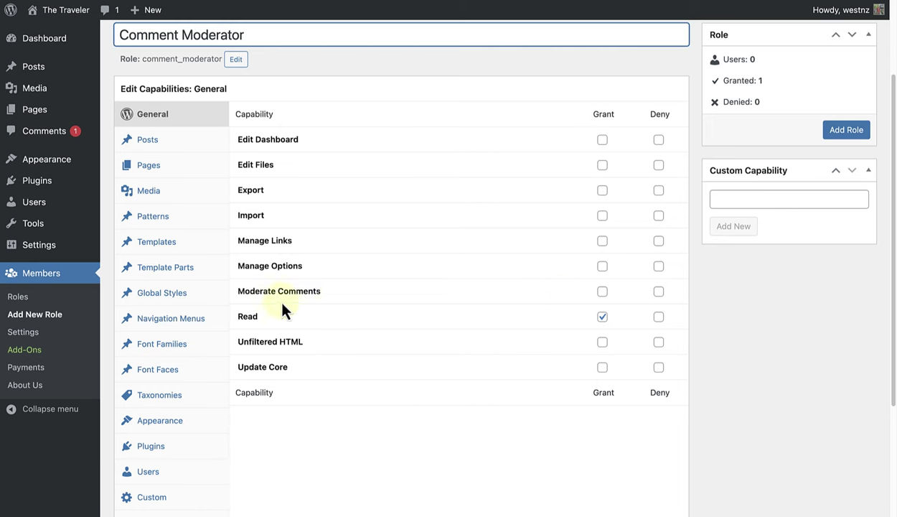
{"action": "left_click", "coordinate": [603, 292]}
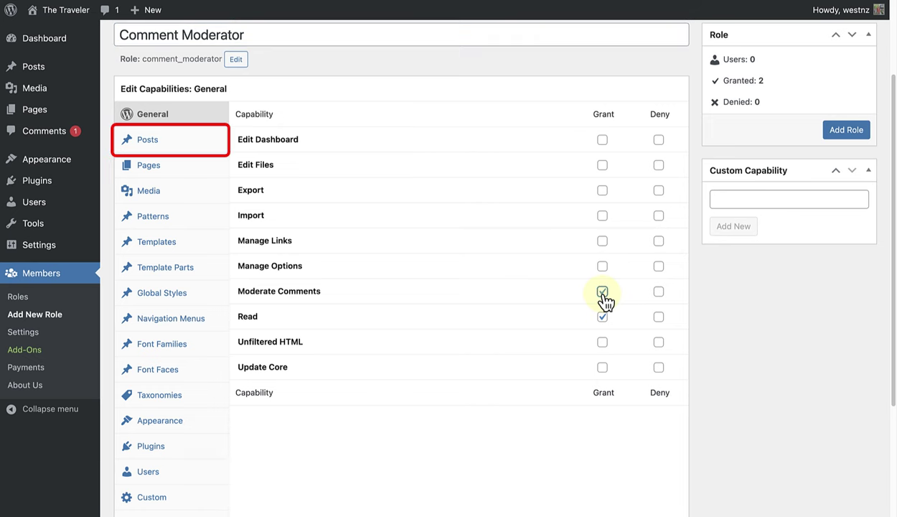
Step: Grant the role all remaining Posts capabilities, from Edit Posts to Edit Published Posts, and add the role
{"action": "left_click", "coordinate": [157, 149]}
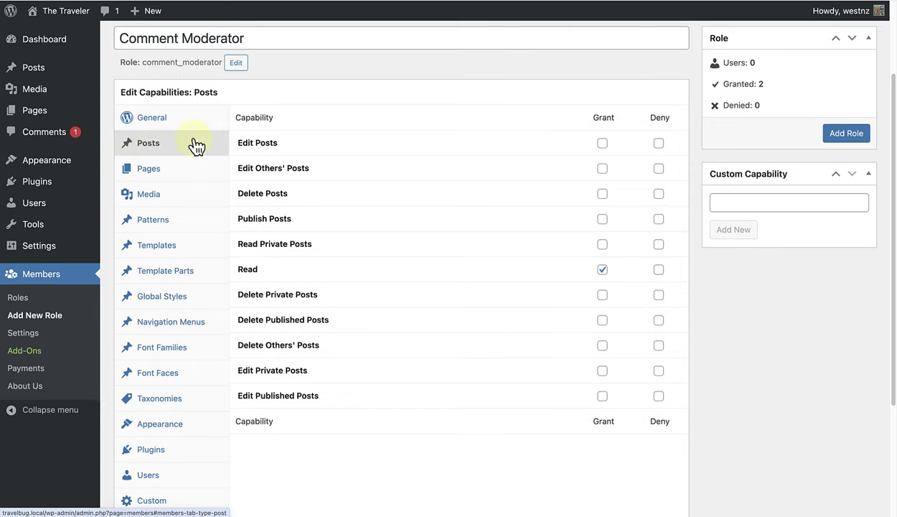
{"action": "left_click", "coordinate": [603, 140]}
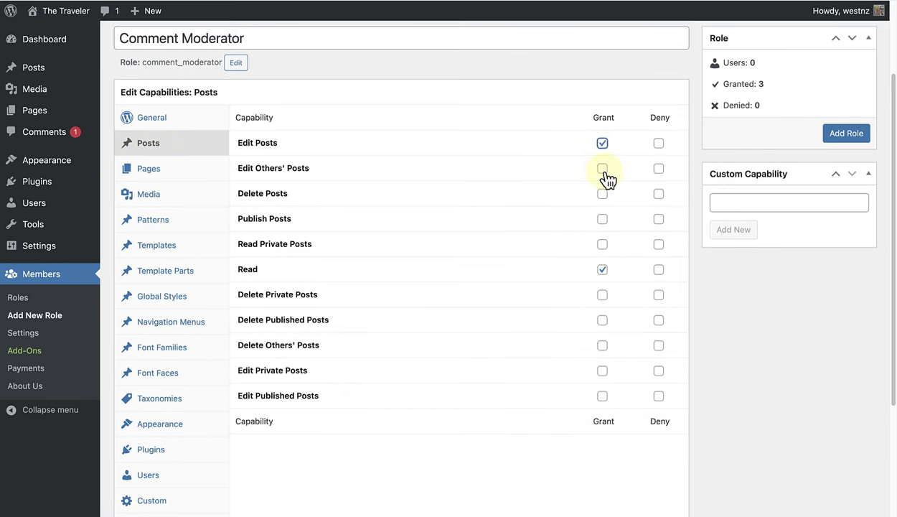
{"action": "left_click", "coordinate": [602, 168]}
{"action": "left_click", "coordinate": [602, 193]}
{"action": "left_click", "coordinate": [602, 218]}
{"action": "left_click", "coordinate": [602, 244]}
{"action": "left_click", "coordinate": [602, 294]}
{"action": "left_click", "coordinate": [602, 319]}
{"action": "left_click", "coordinate": [602, 345]}
{"action": "left_click", "coordinate": [602, 370]}
{"action": "left_click", "coordinate": [602, 396]}
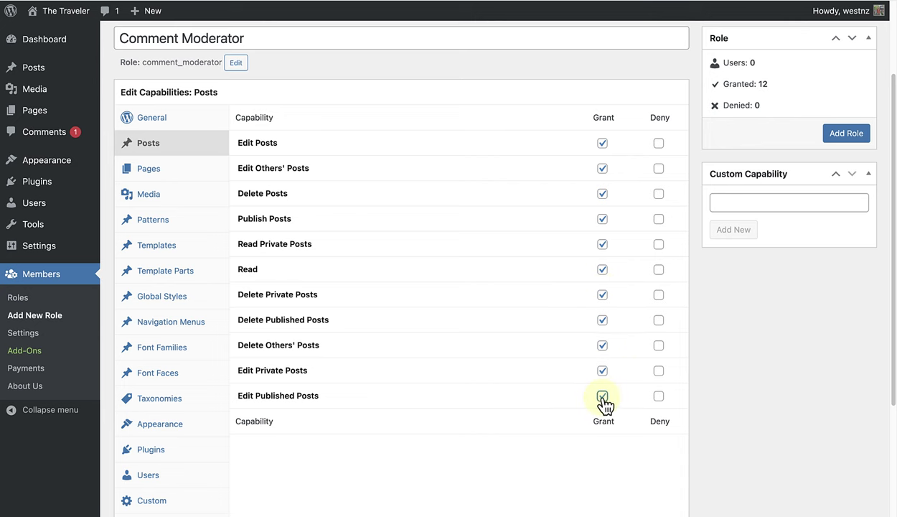
{"action": "left_click", "coordinate": [846, 134]}
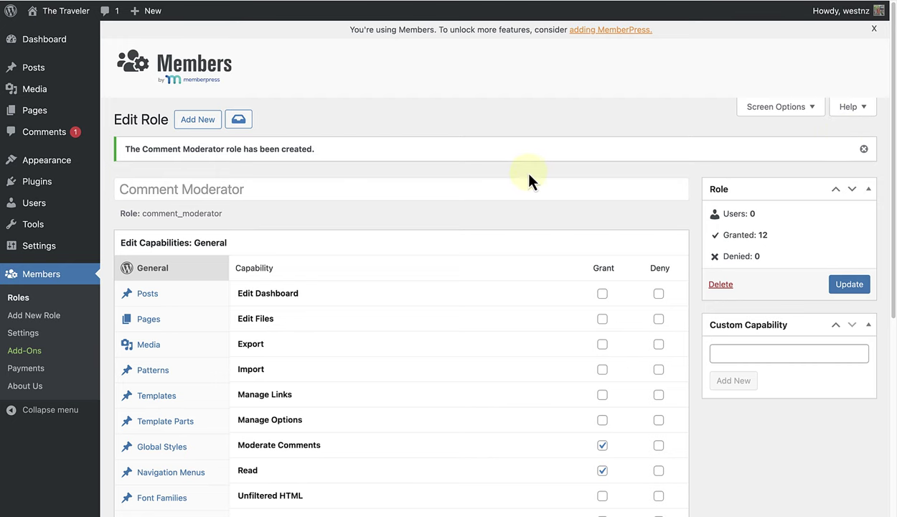
Step: Review the Comment Moderator role's General, Pages, Media, Patterns and Templates capabilities, ending at the list of roles
{"action": "scroll", "coordinate": [528, 175], "scroll_direction": "down", "scroll_amount": 5}
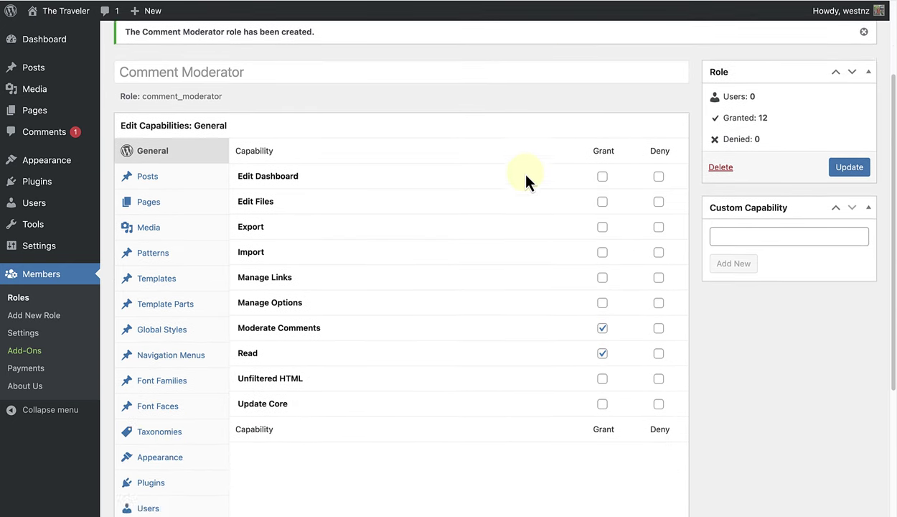
{"action": "scroll", "coordinate": [526, 174], "scroll_direction": "down", "scroll_amount": 2}
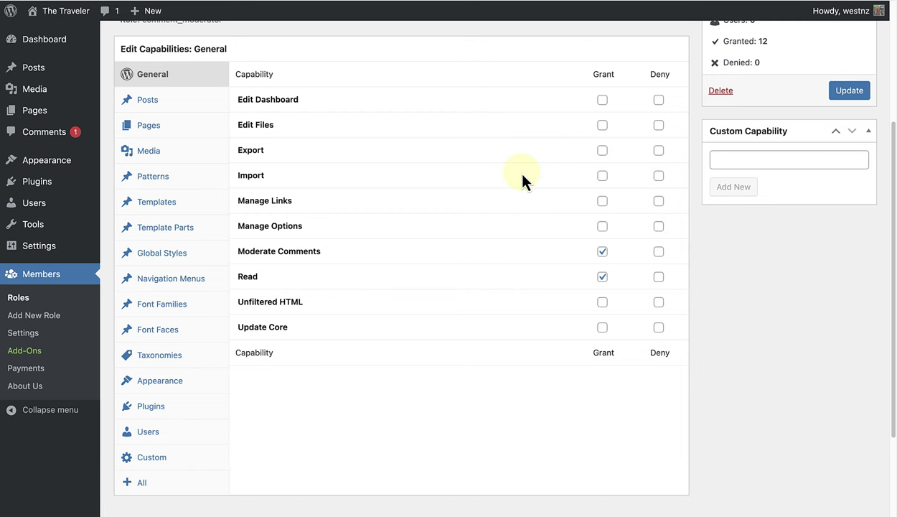
{"action": "scroll", "coordinate": [522, 180], "scroll_direction": "down", "scroll_amount": 1}
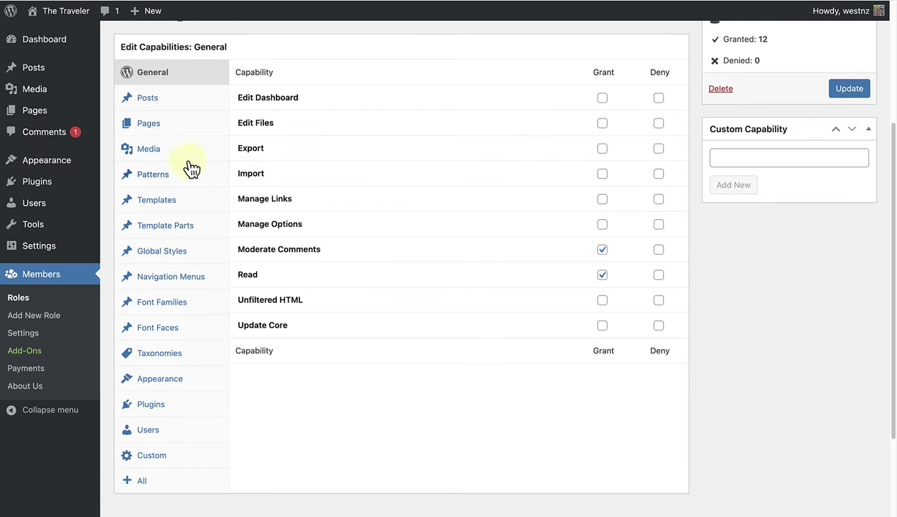
{"action": "left_click", "coordinate": [152, 129]}
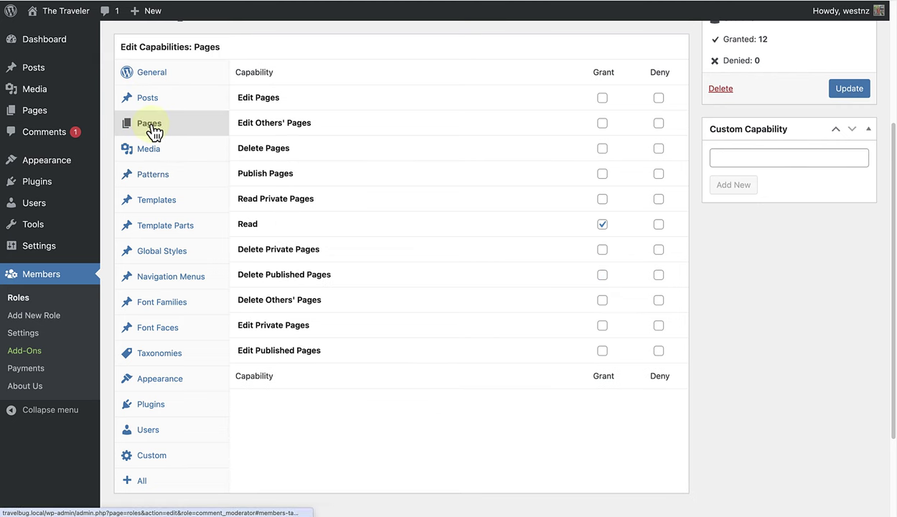
{"action": "left_click", "coordinate": [145, 153]}
{"action": "left_click", "coordinate": [150, 179]}
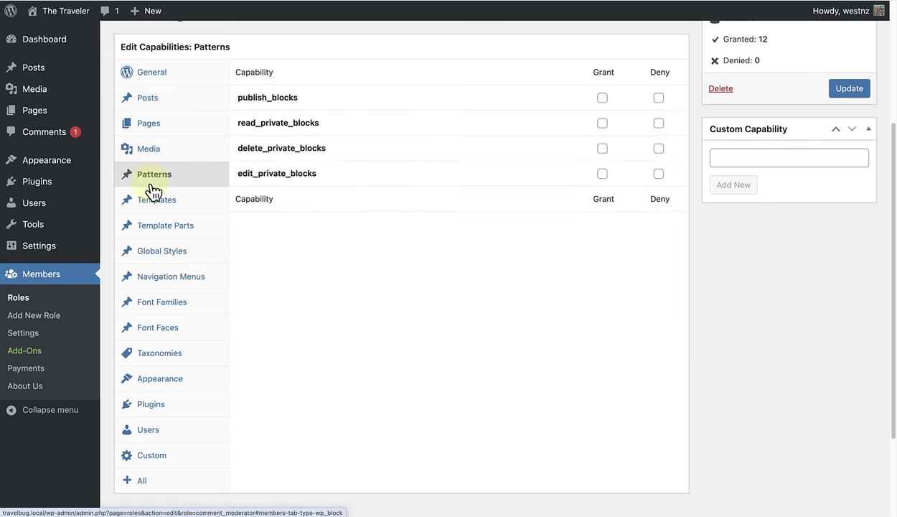
{"action": "left_click", "coordinate": [152, 204]}
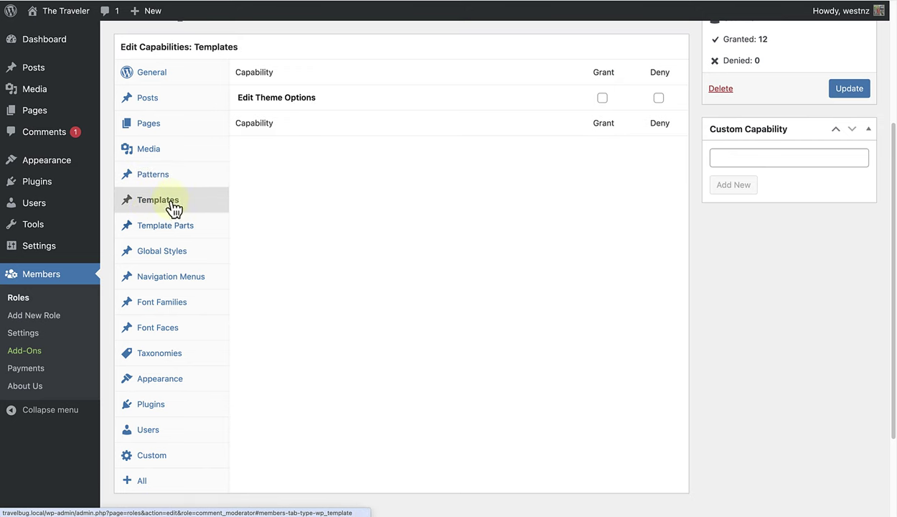
{"action": "left_click", "coordinate": [21, 303]}
{"action": "mouse_move", "coordinate": [143, 310]}
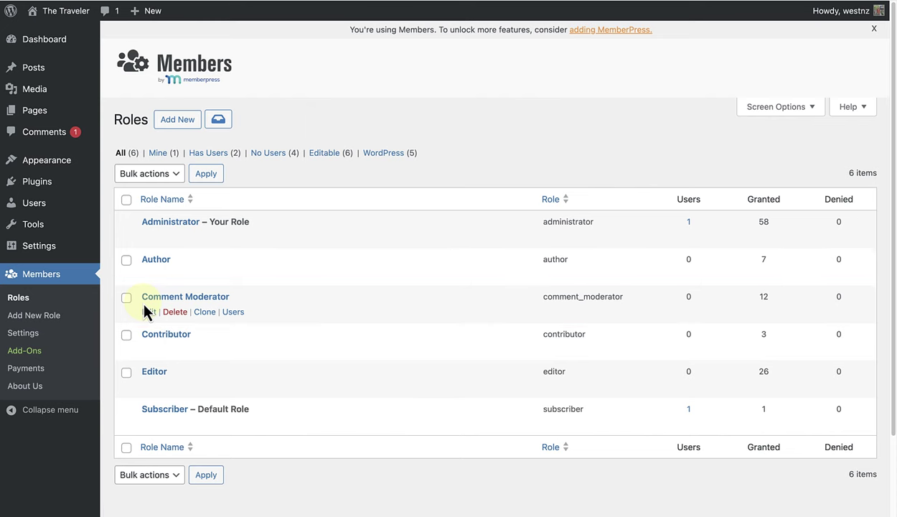
Step: Replace the subscriber account's Subscriber role with Comment Moderator and update the user
{"action": "left_click", "coordinate": [35, 208]}
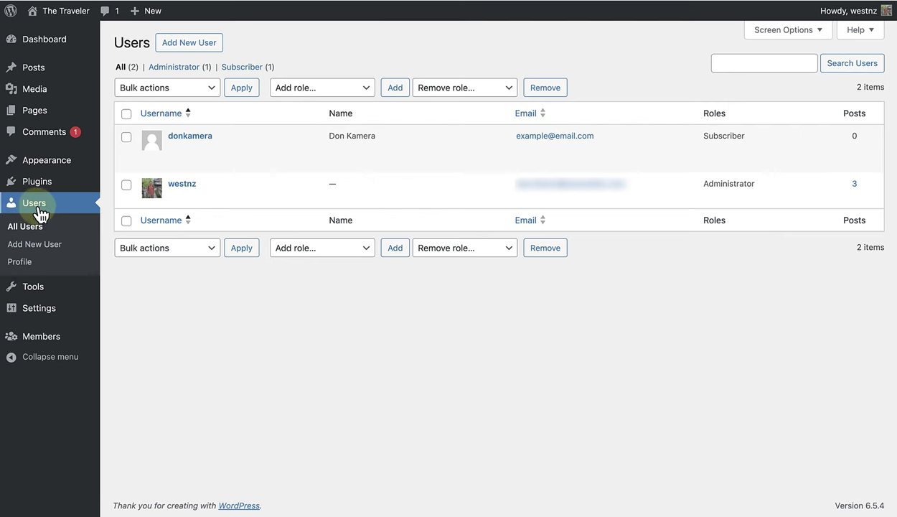
{"action": "mouse_move", "coordinate": [168, 171]}
{"action": "mouse_move", "coordinate": [215, 190]}
{"action": "mouse_move", "coordinate": [209, 164]}
{"action": "left_click", "coordinate": [190, 138]}
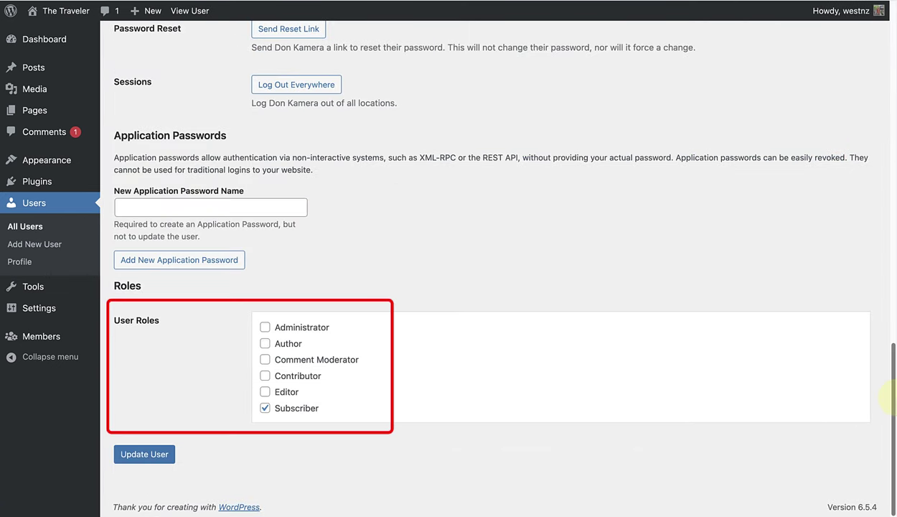
{"action": "scroll", "coordinate": [886, 398], "scroll_direction": "down", "scroll_amount": 1}
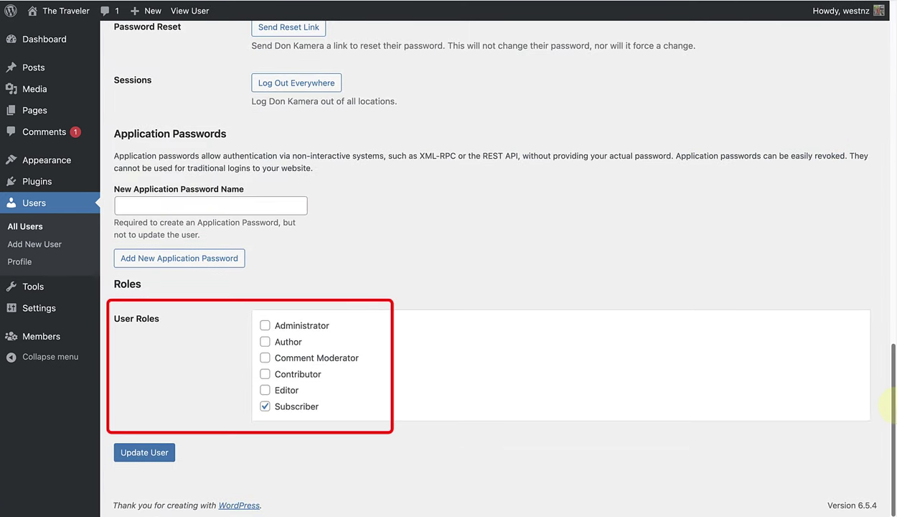
{"action": "left_click", "coordinate": [265, 407]}
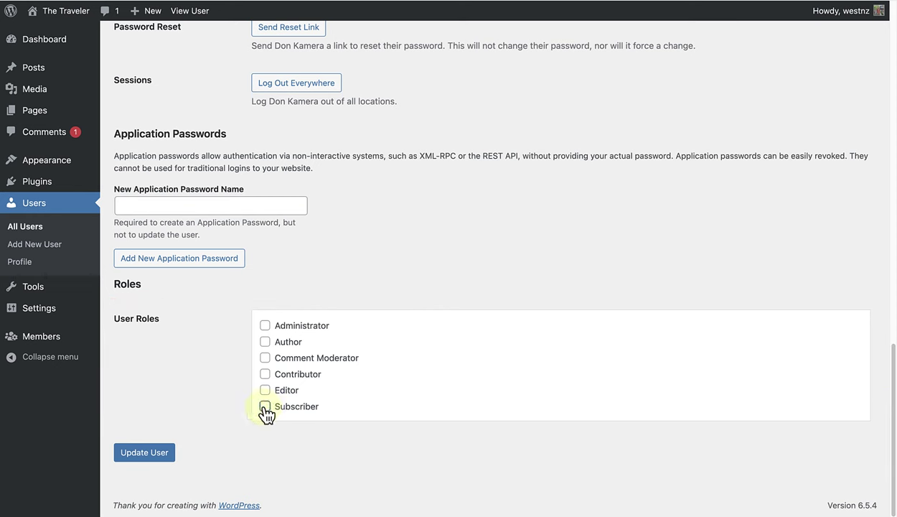
{"action": "left_click", "coordinate": [265, 357]}
{"action": "left_click", "coordinate": [139, 457]}
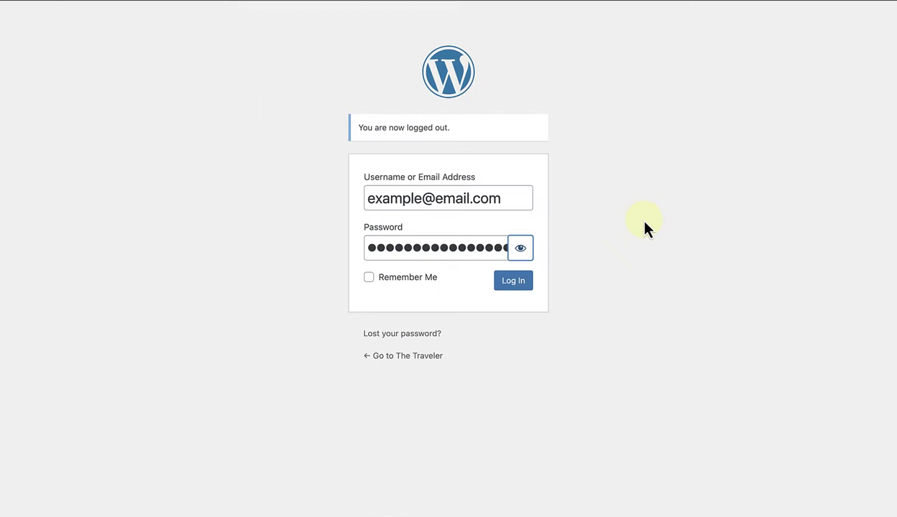
Step: Log in with the account assigned the Comment Moderator role and open its list of posts
{"action": "left_click", "coordinate": [517, 284]}
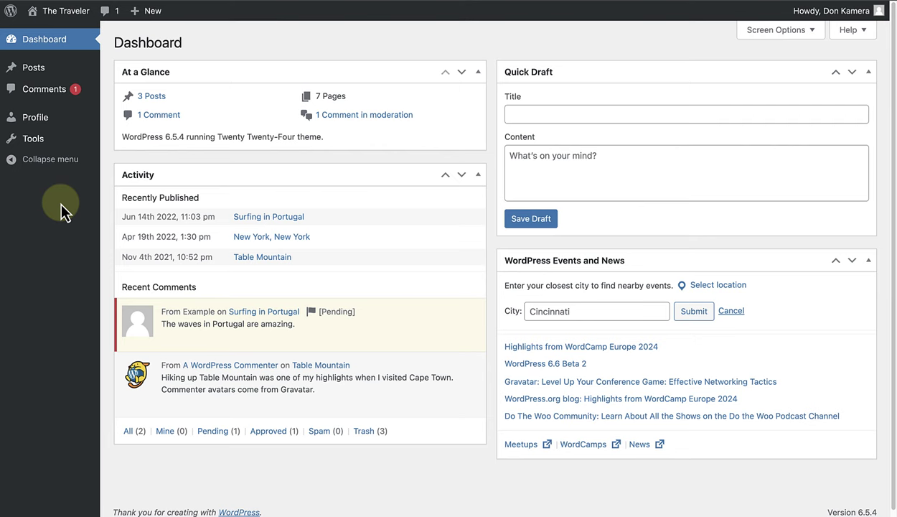
{"action": "left_click", "coordinate": [36, 74]}
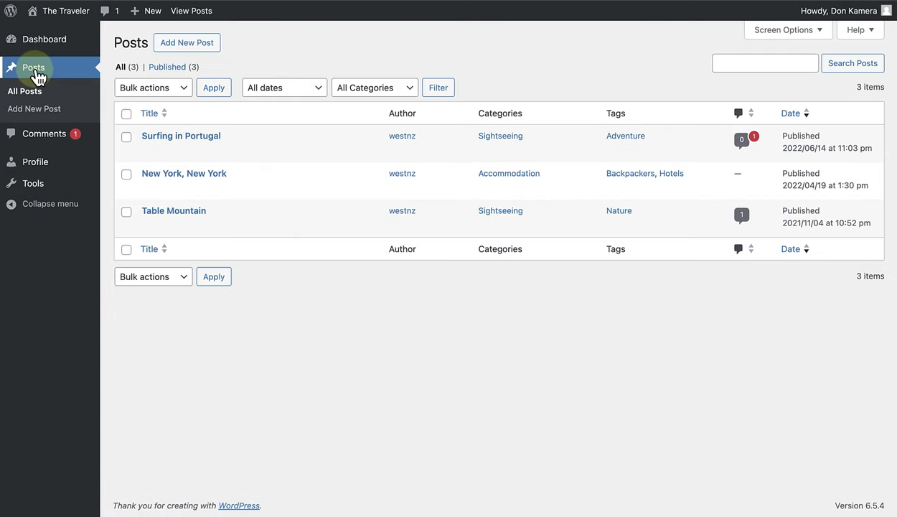
Step: Approve the pending comment "The waves in Portugal are amazing." on the Surfing in Portugal post
{"action": "left_click", "coordinate": [32, 136]}
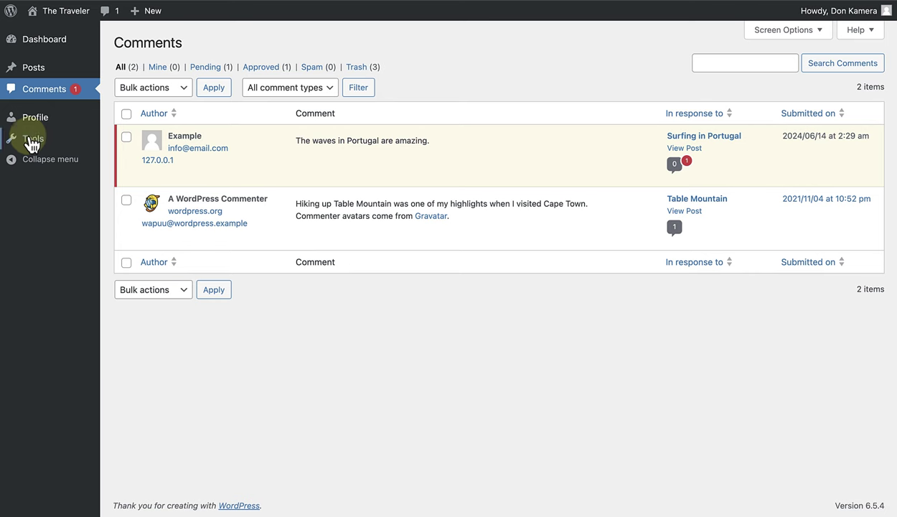
{"action": "mouse_move", "coordinate": [239, 183]}
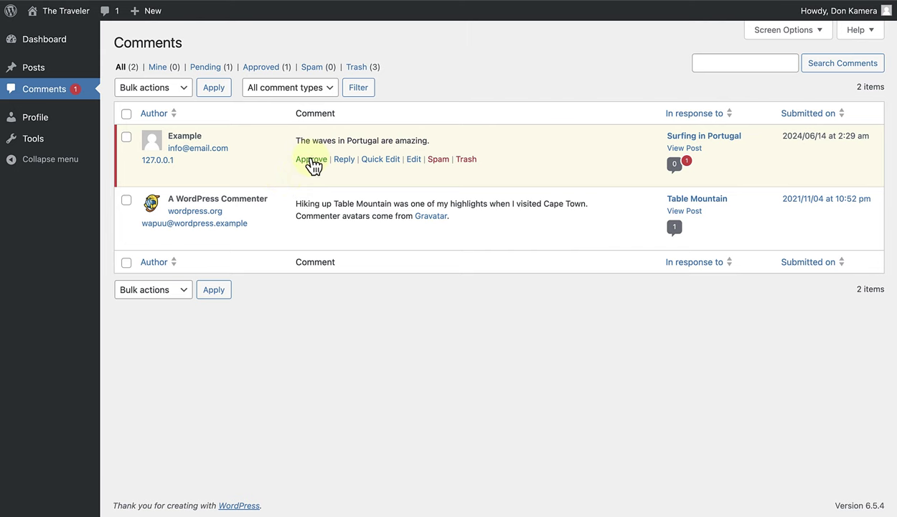
{"action": "left_click", "coordinate": [312, 159]}
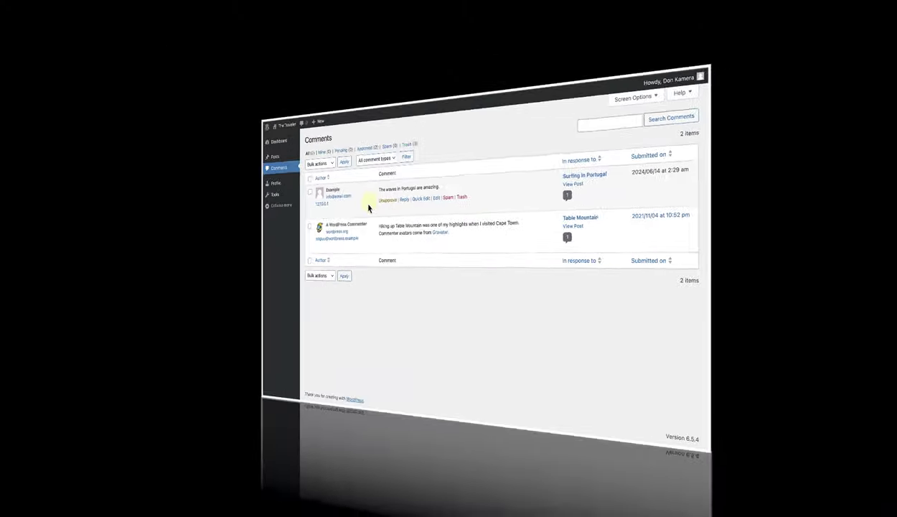